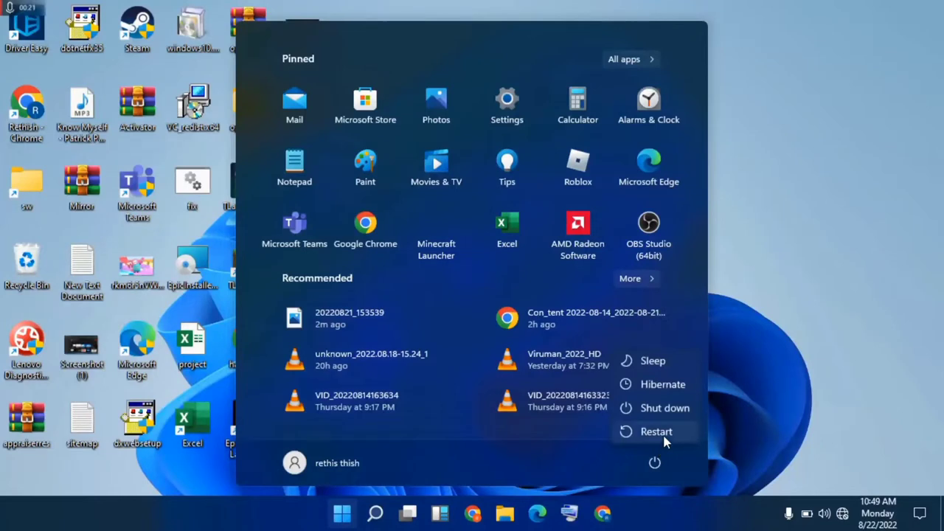
click(666, 440)
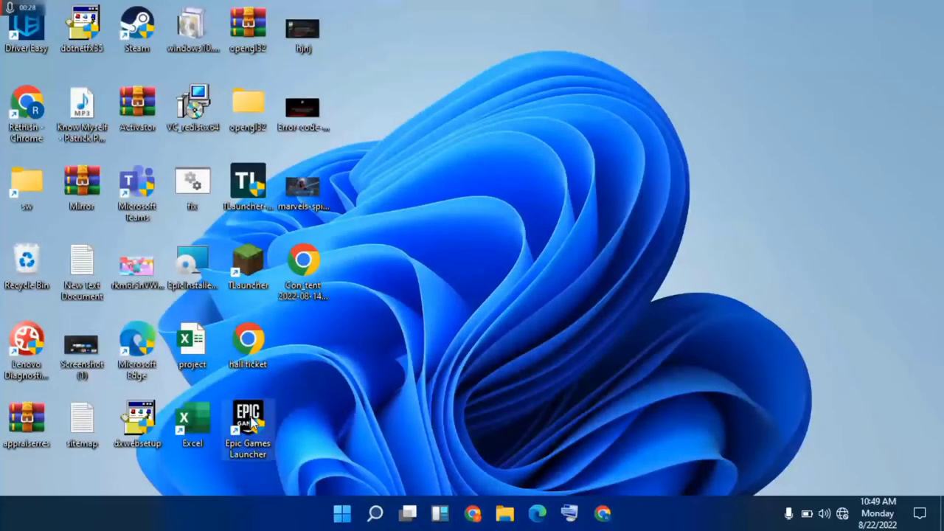
Open the compatibility settings in the properties of the Epic Games Launcher desktop shortcut.
double_click(252, 417)
right_click(250, 417)
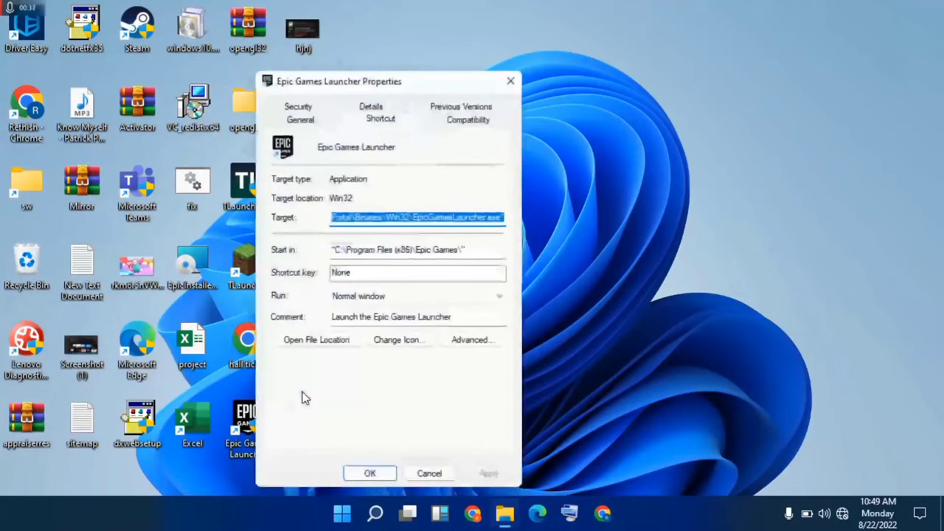
drag(391, 87, 440, 63)
click(494, 99)
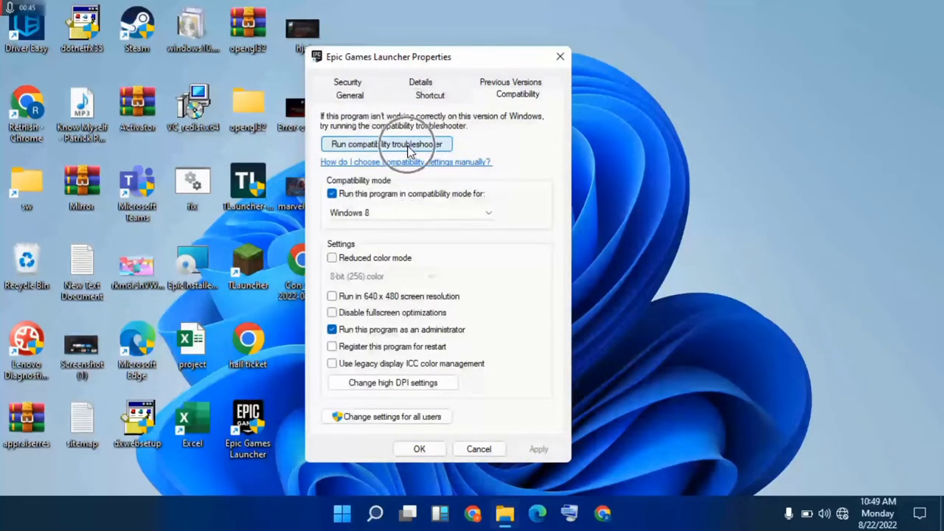
Set the Epic Games Launcher's compatibility mode to Windows 8 with 640 x 480 screen resolution unchecked, and save the properties.
click(368, 214)
click(369, 293)
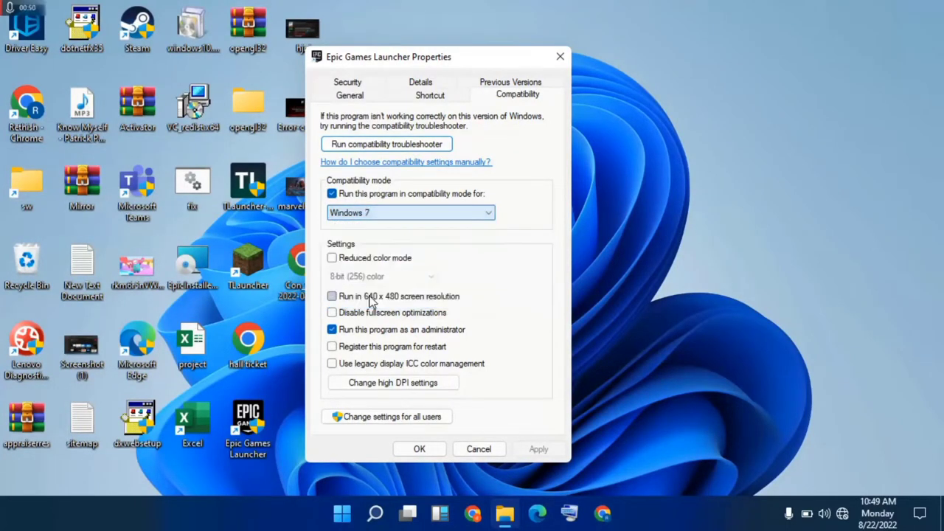
click(374, 217)
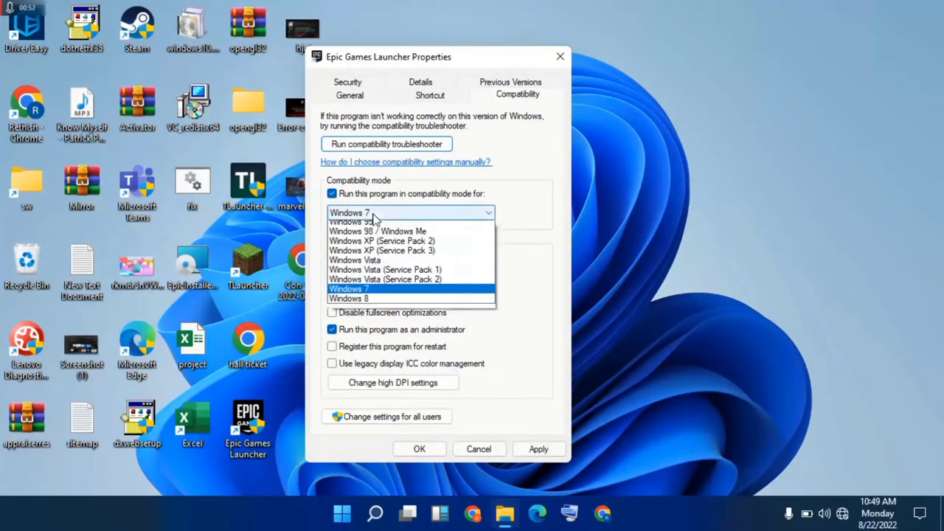
click(348, 298)
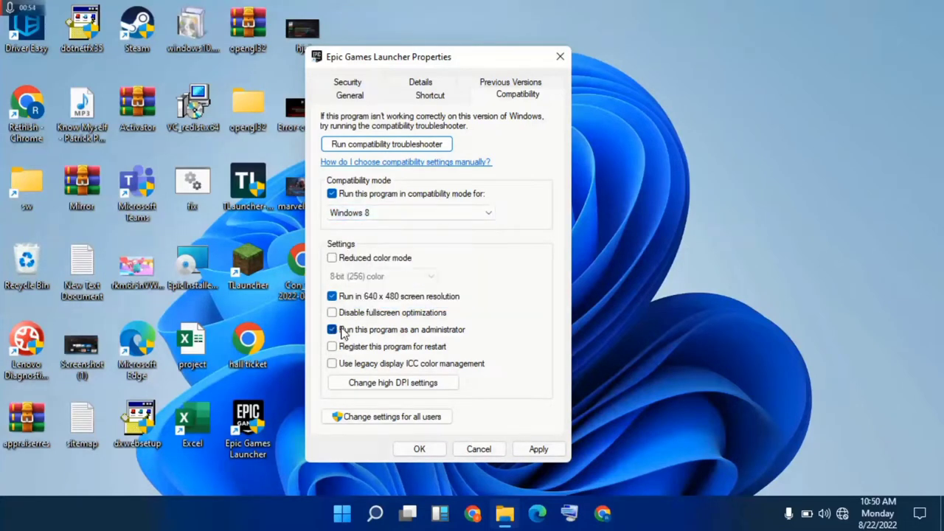
click(331, 296)
click(426, 452)
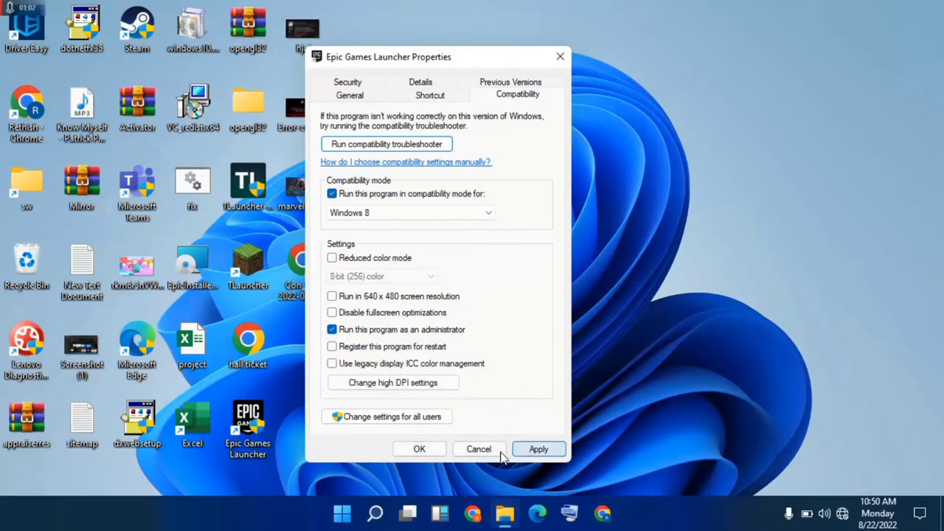
click(420, 449)
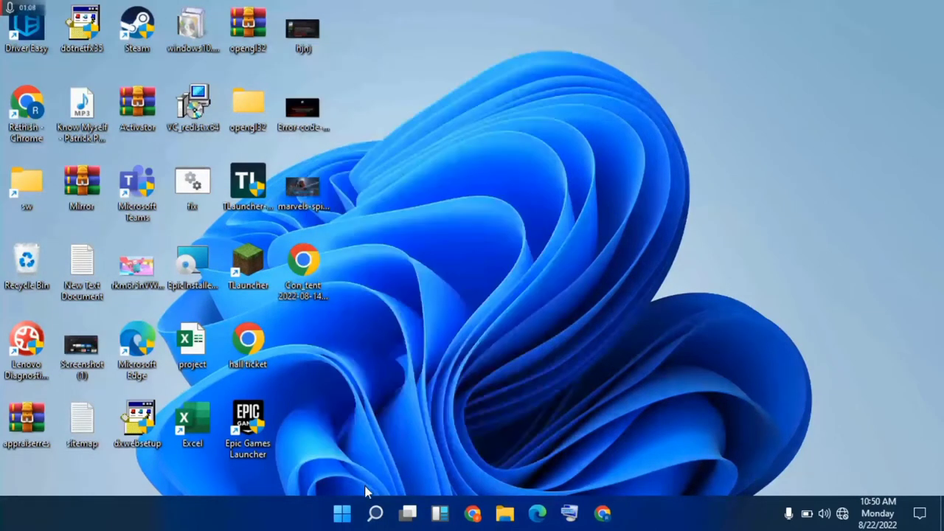
Open the Virus & threat protection page of Windows Security from the Update & Security settings.
click(343, 514)
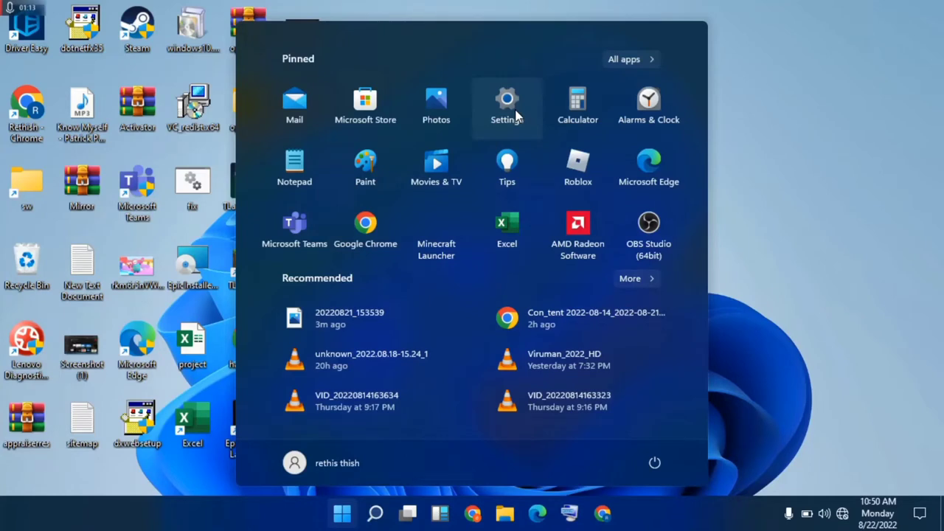
click(516, 117)
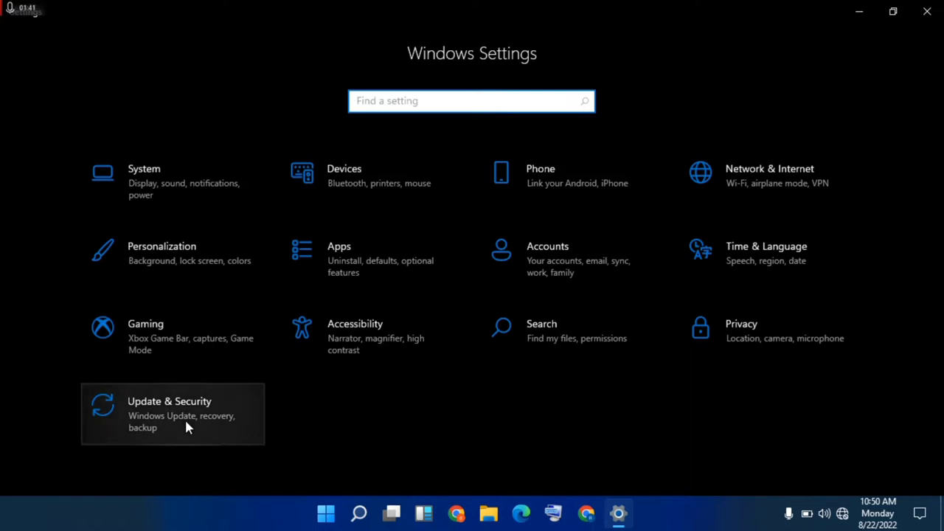
click(186, 423)
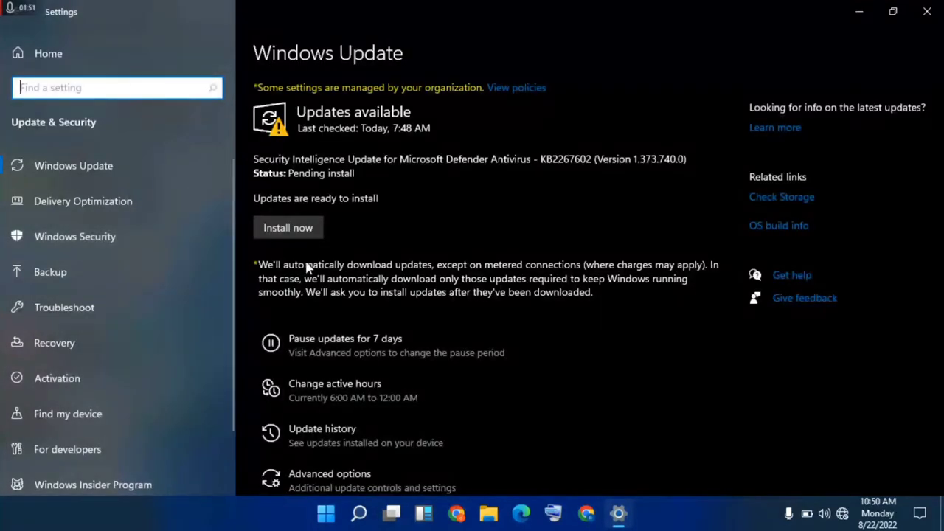
click(184, 236)
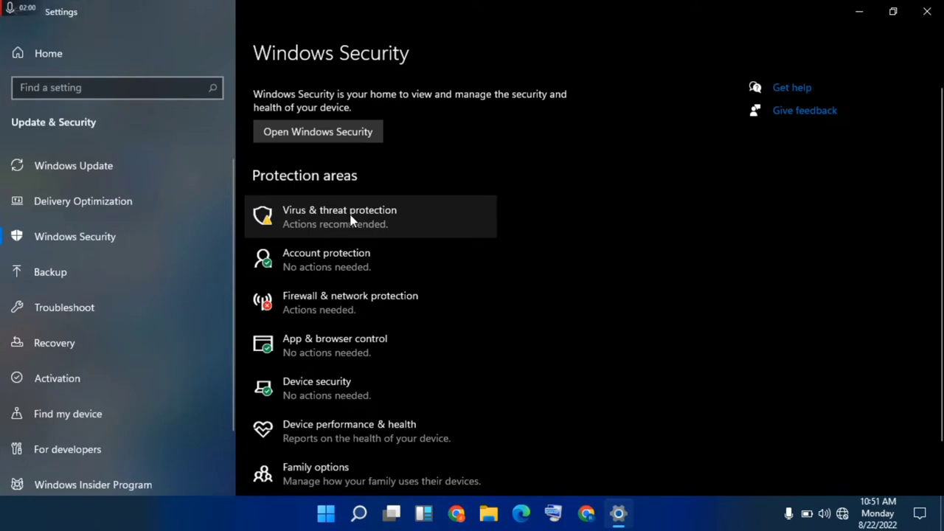
click(352, 219)
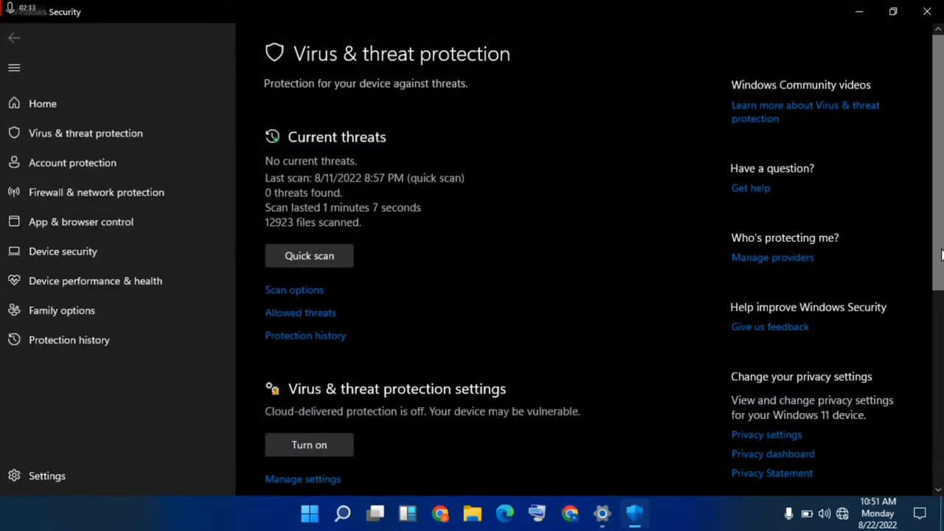
Turn on Controlled folder access in the ransomware protection settings and allow Windows Security to make the change.
drag(941, 255, 941, 466)
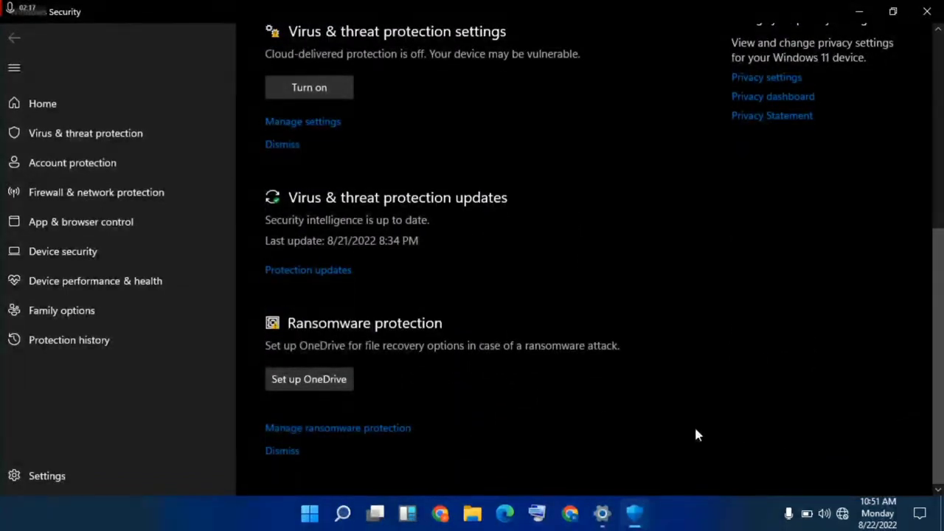
click(388, 429)
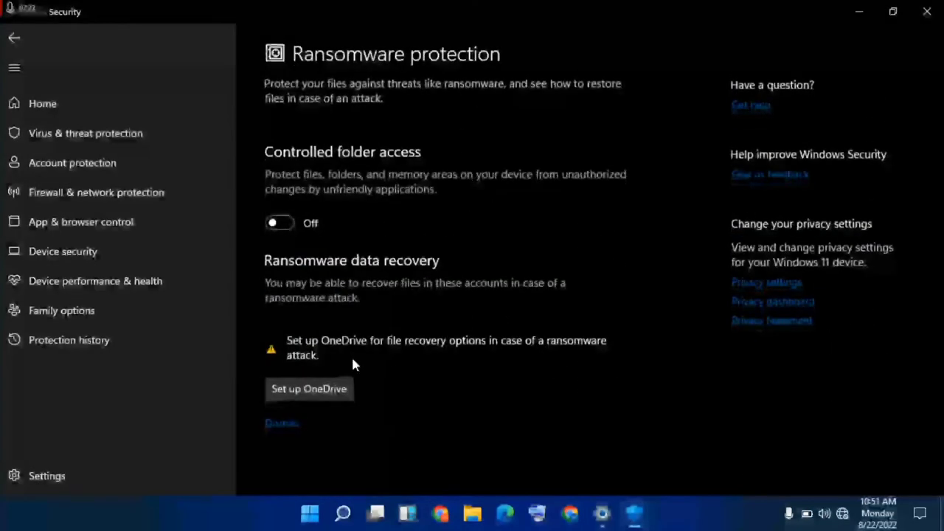
click(279, 224)
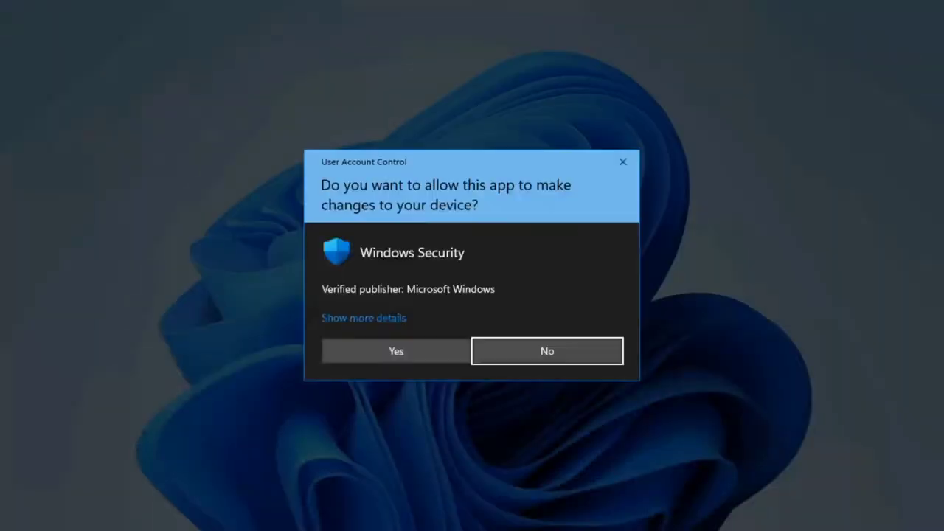
click(396, 352)
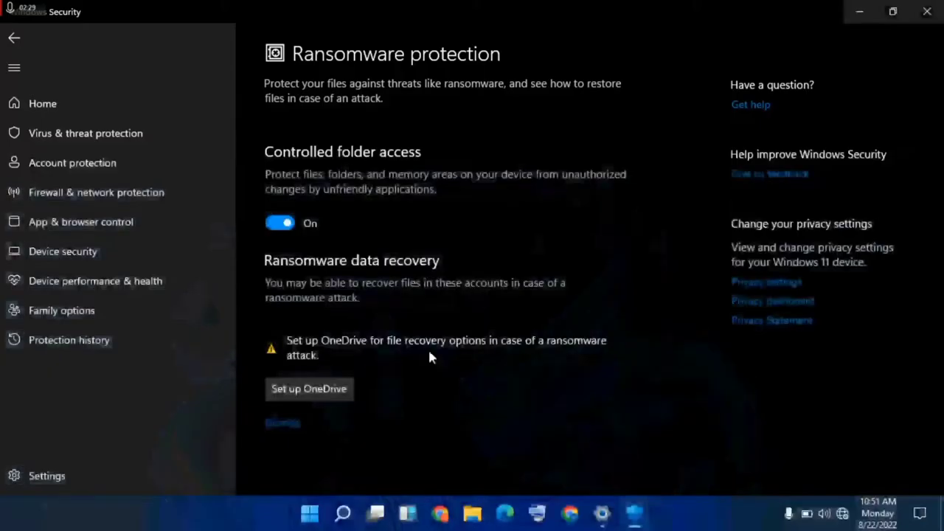
Start adding an app allowed through Controlled folder access, browsing all apps on Local Disk (C:) for the game file.
scroll(431, 357, down, 2)
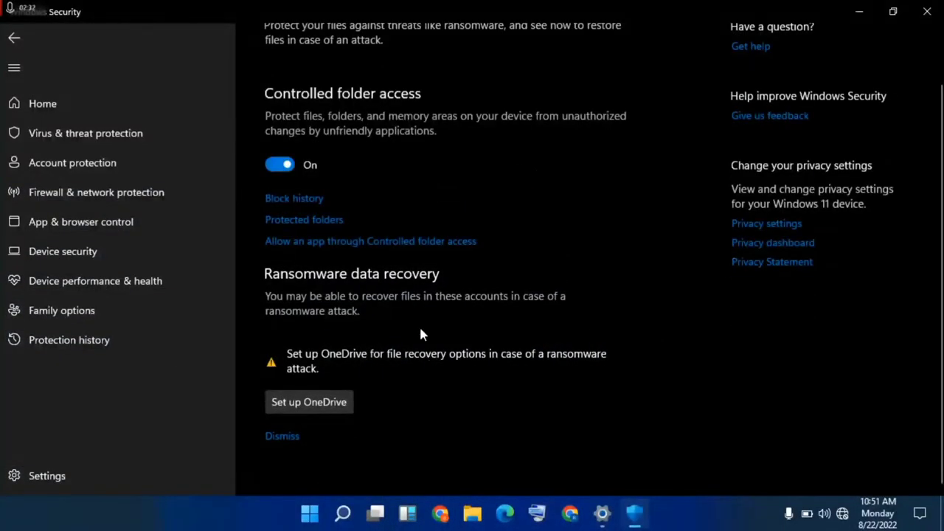
click(388, 240)
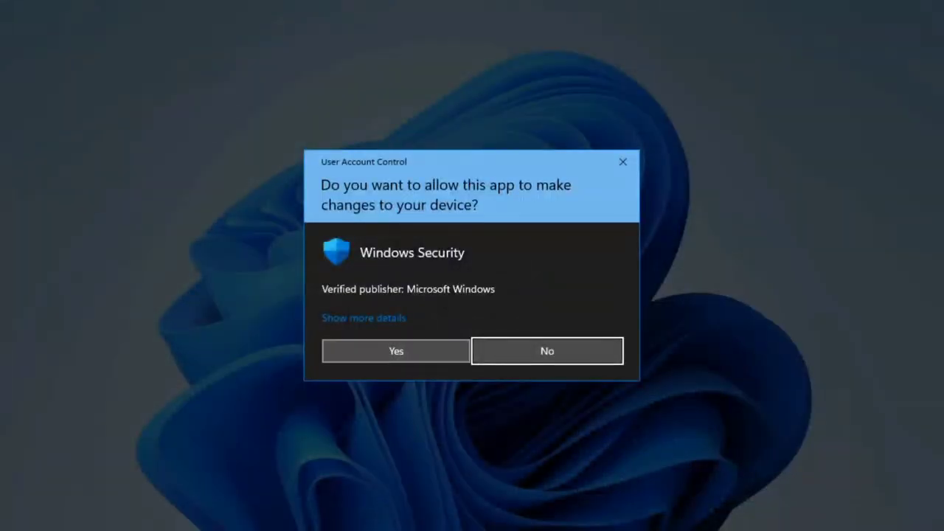
click(434, 352)
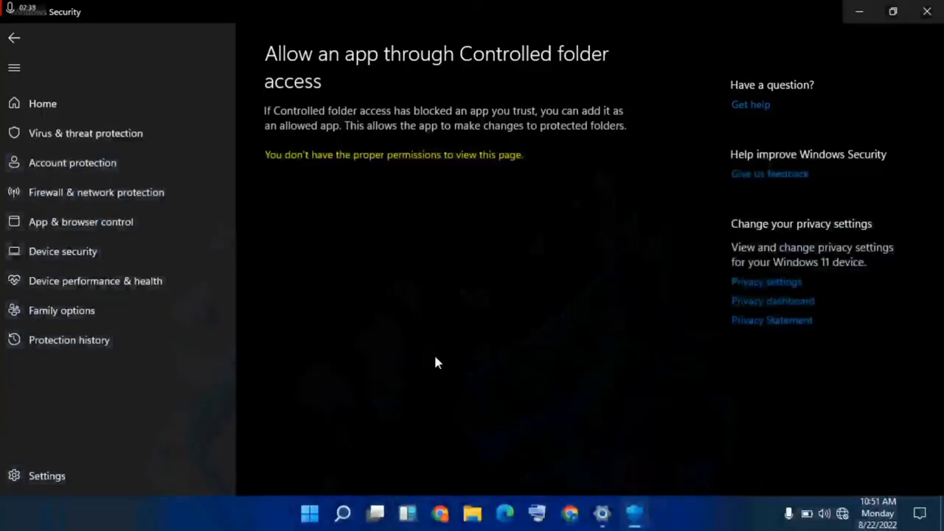
click(348, 168)
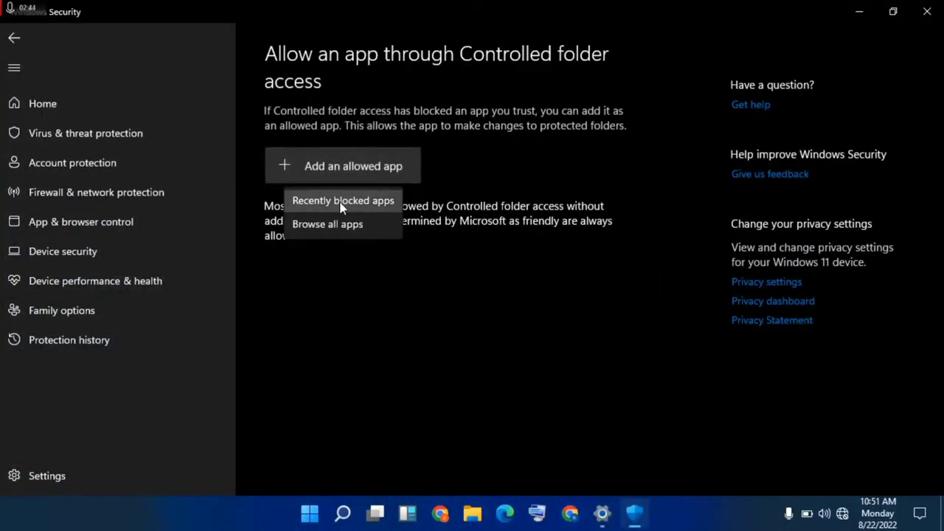
click(334, 230)
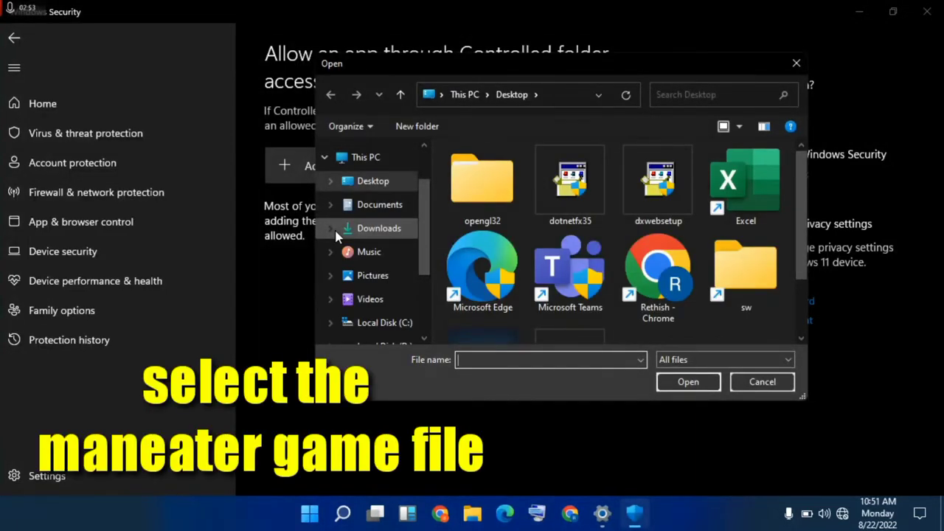
click(395, 325)
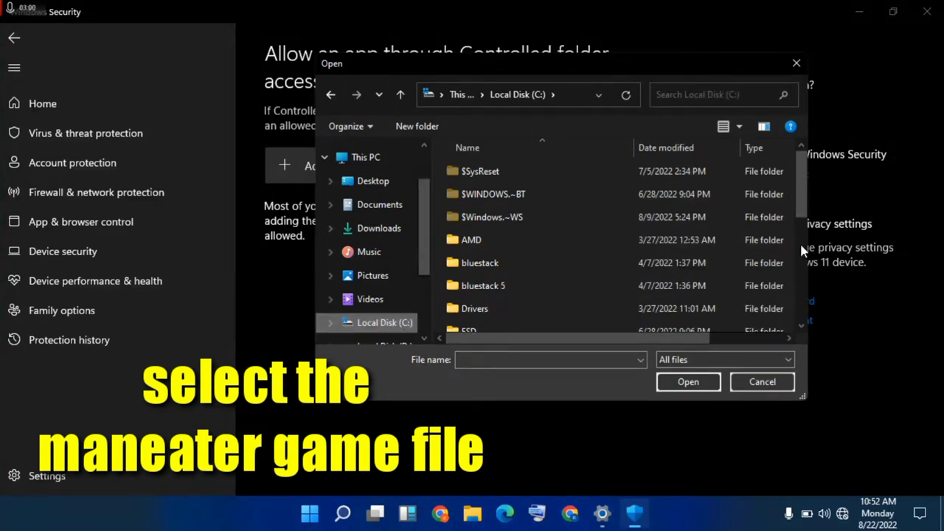
scroll(799, 241, down, 2)
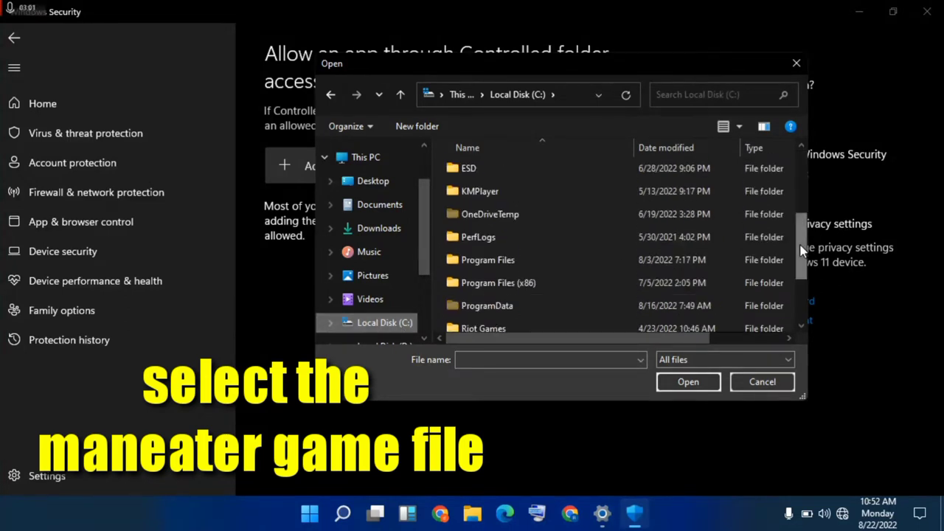
double_click(618, 274)
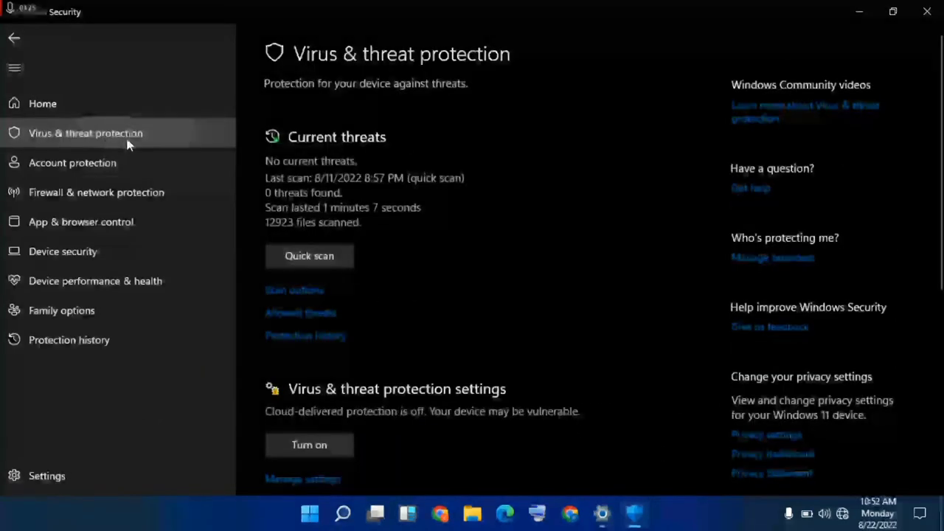
Turn off Real-time protection in the Virus & threat protection settings, approve the change and close Windows Security.
scroll(393, 253, down, 1)
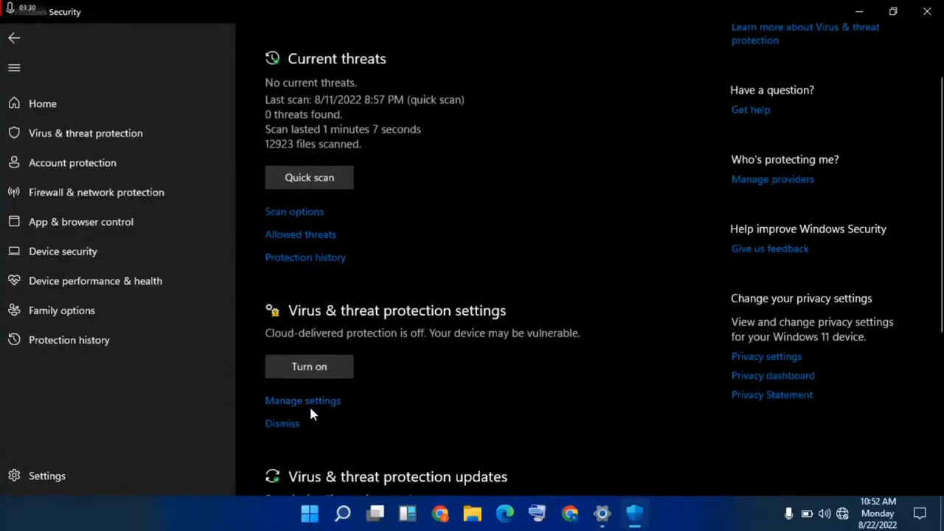
click(311, 404)
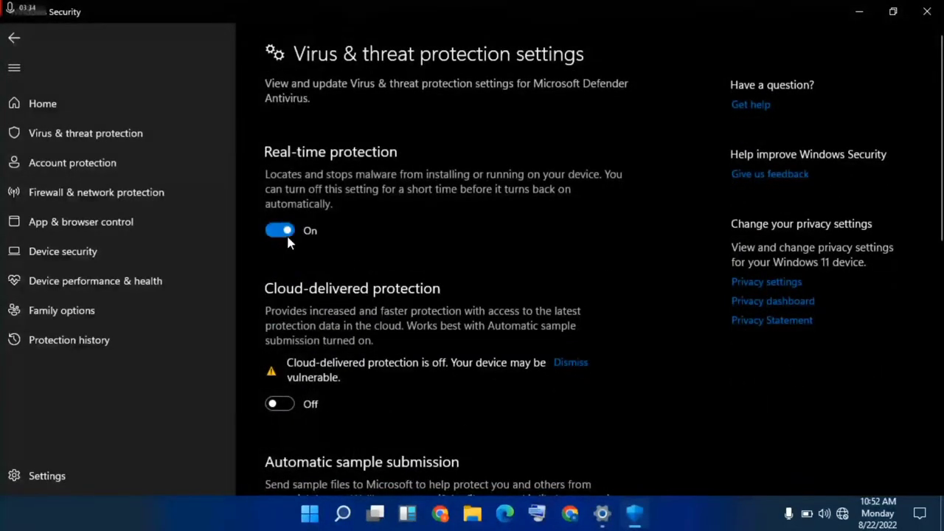
click(284, 229)
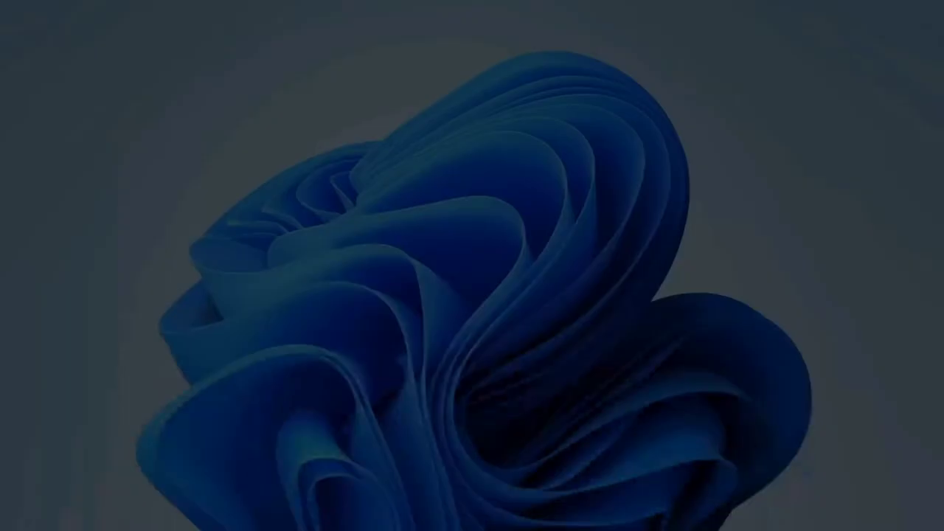
click(381, 346)
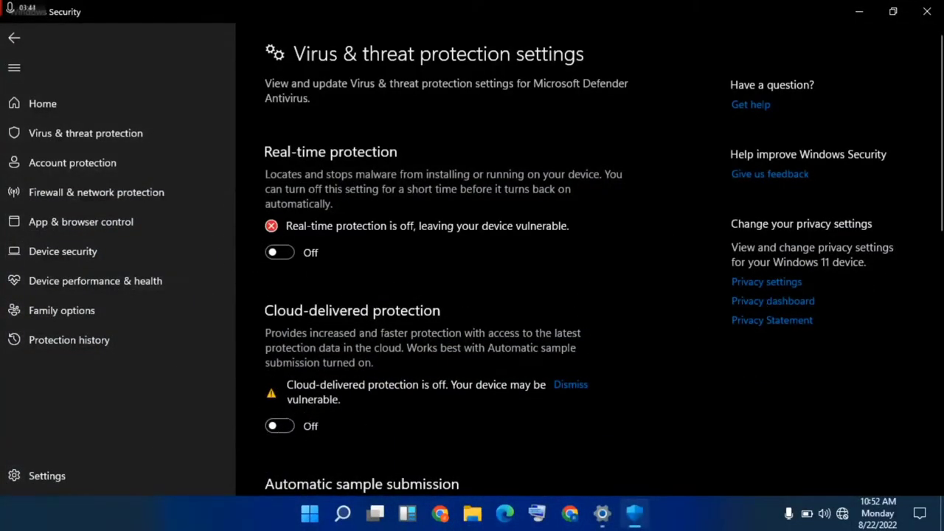
drag(940, 163, 942, 324)
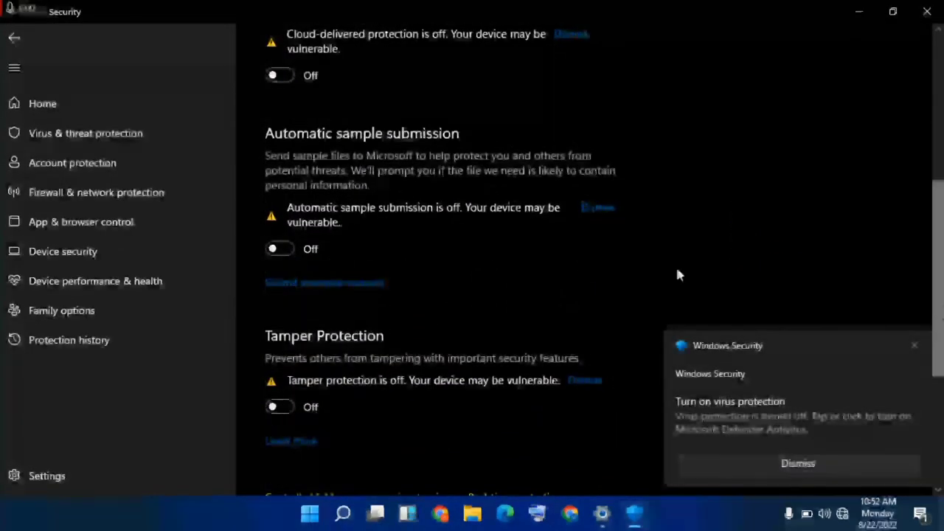
click(312, 251)
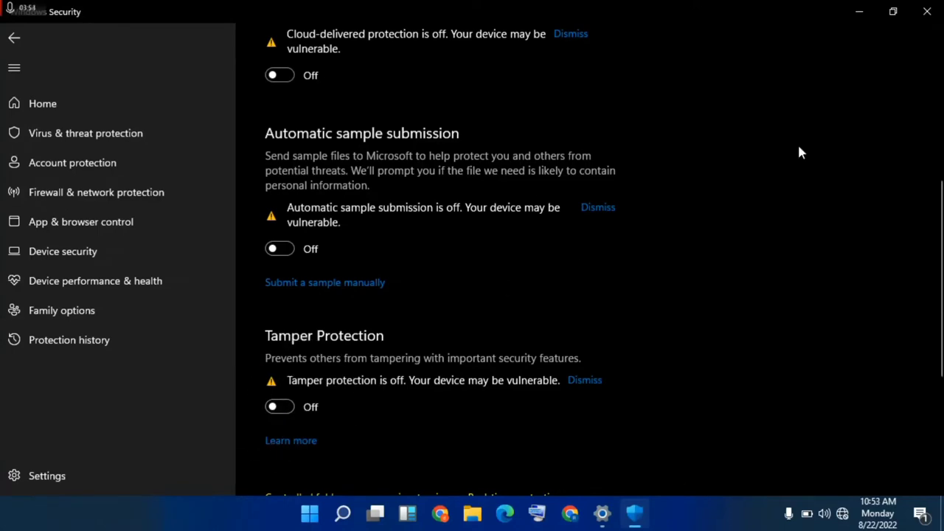
click(928, 9)
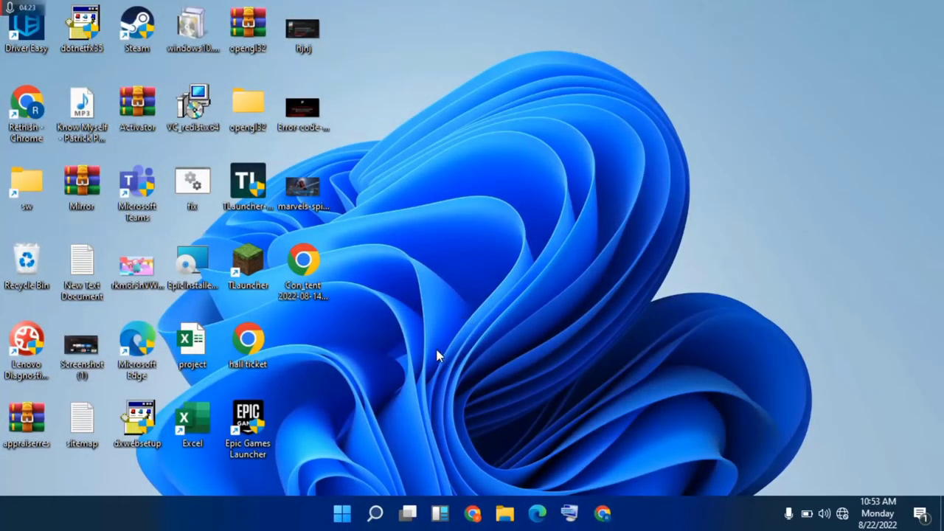
Search Windows for Control Panel and open it.
click(375, 513)
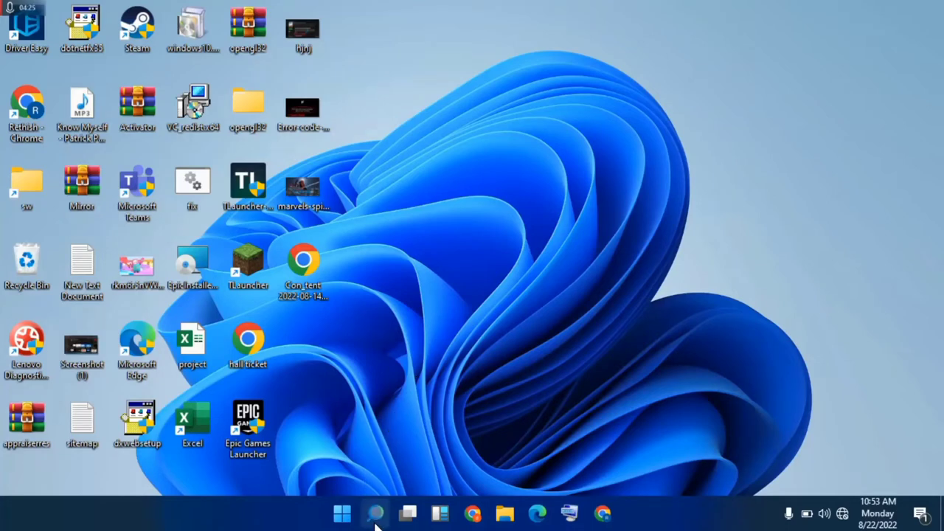
text(c)
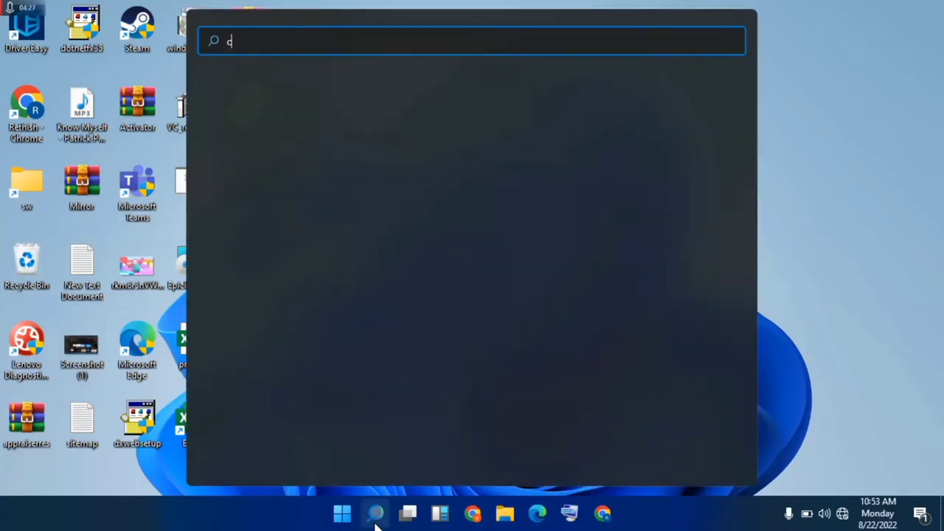
text(ont)
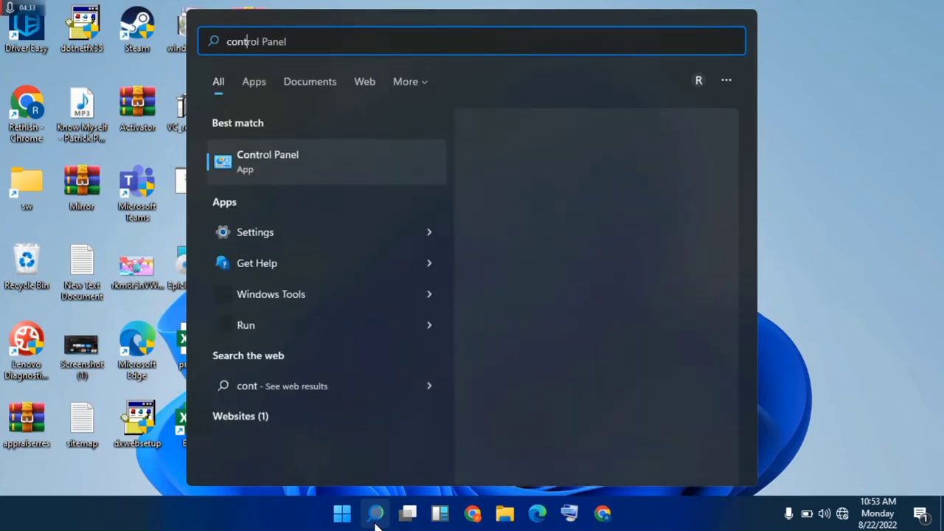
click(352, 180)
click(352, 180)
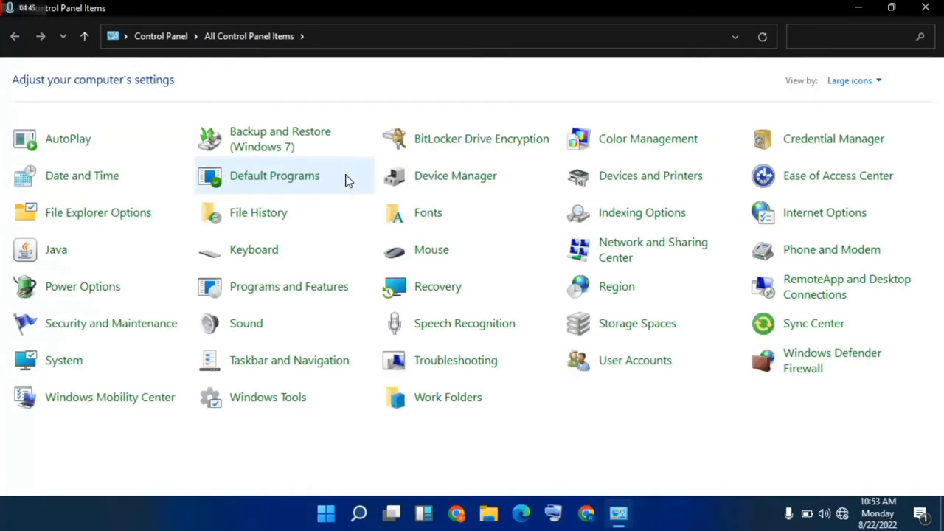
From the Control Panel home, open the list of installed programs and bring up the options for Microsoft Visual C++ 2015-2022 Redistributable (x64).
click(179, 46)
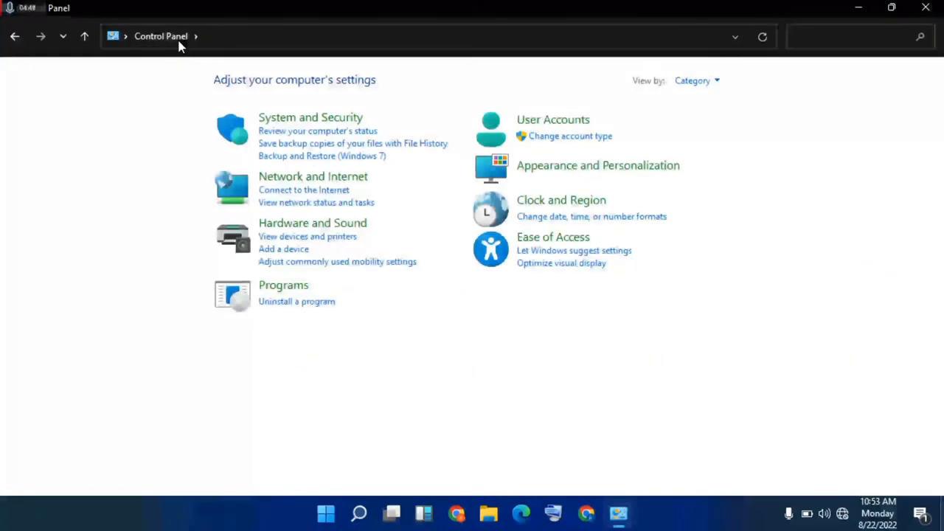
click(293, 303)
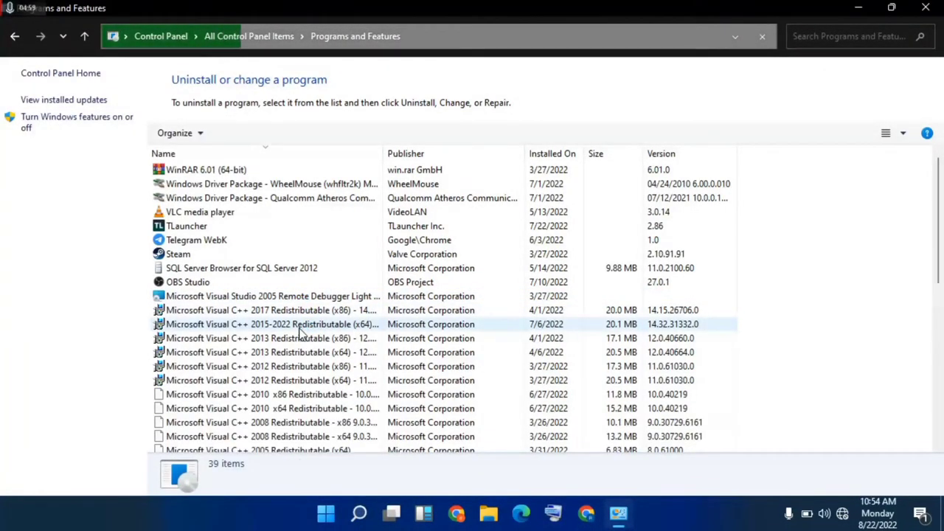
click(298, 325)
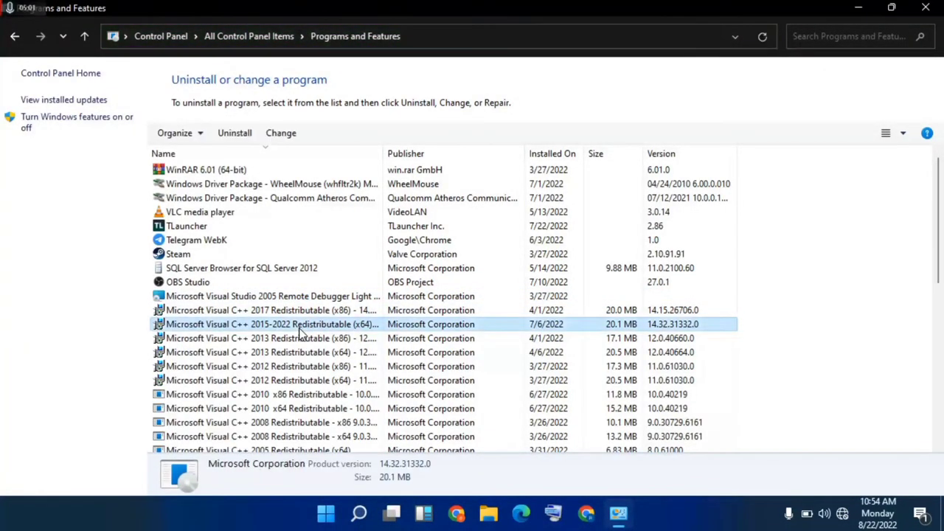
right_click(300, 328)
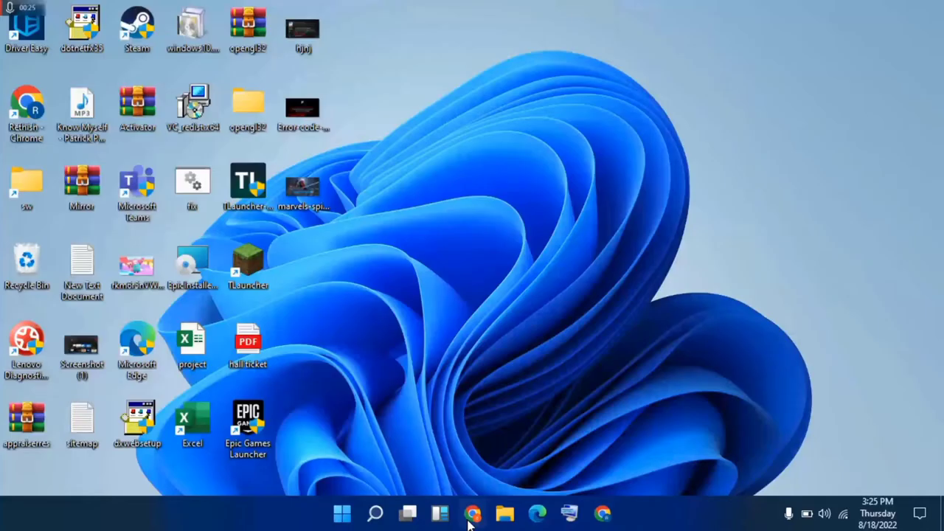
In Chrome, search for "vc redist x64", open Microsoft's latest supported Visual C++ Redistributable downloads page and download the X64 installer.
click(469, 522)
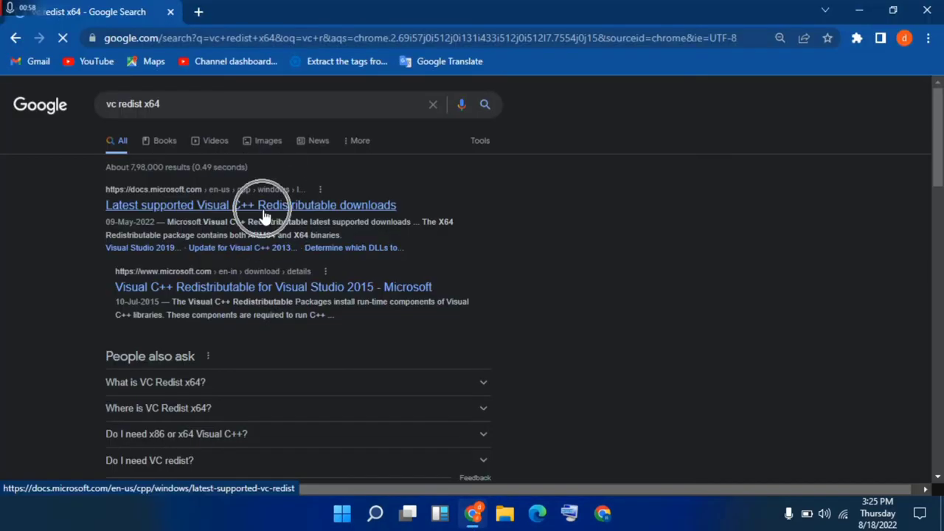
click(263, 212)
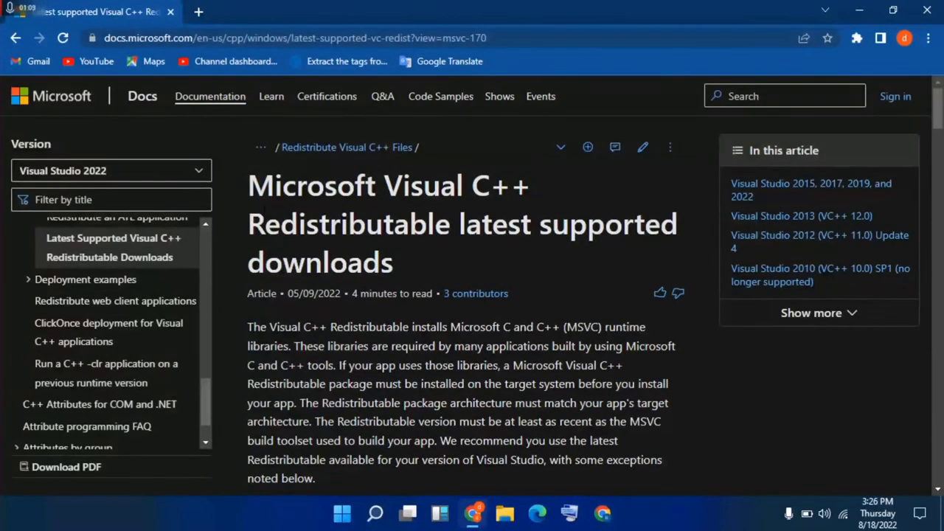
scroll(477, 359, down, 3)
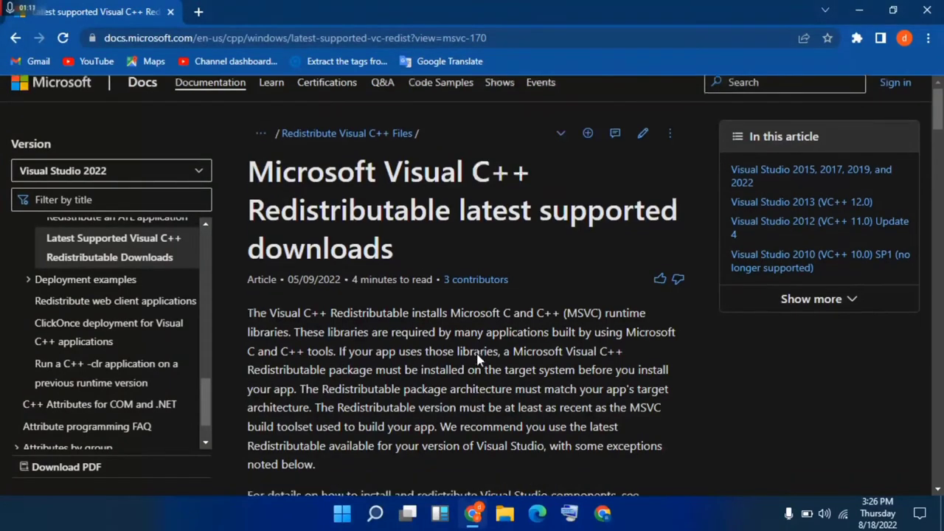
scroll(477, 360, down, 4)
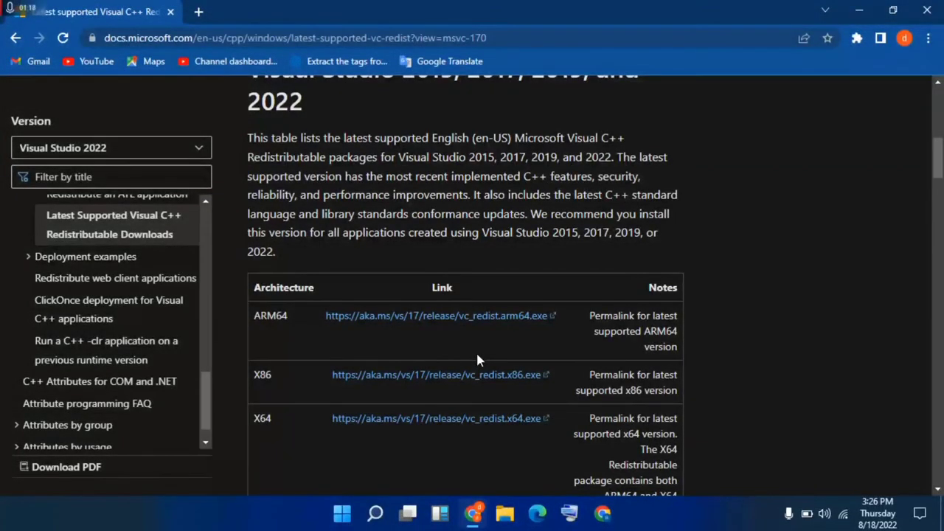
scroll(476, 359, down, 2)
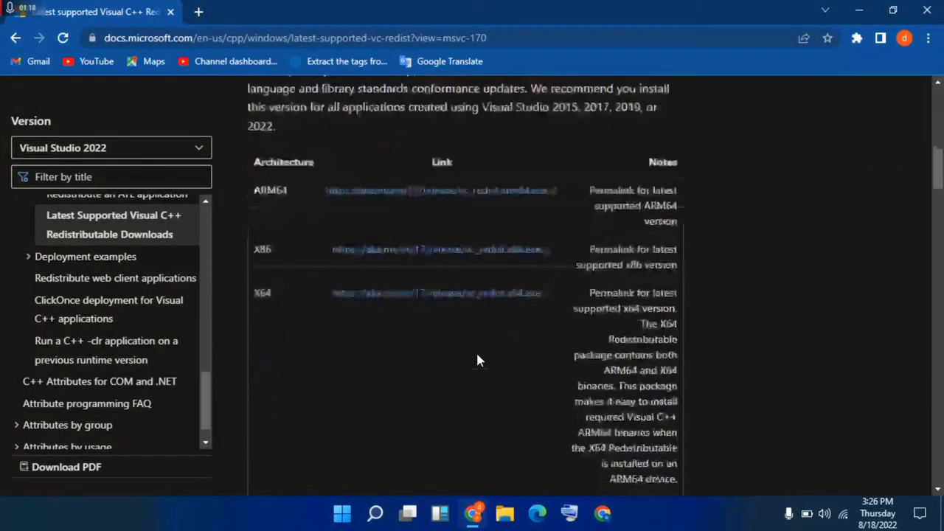
click(445, 299)
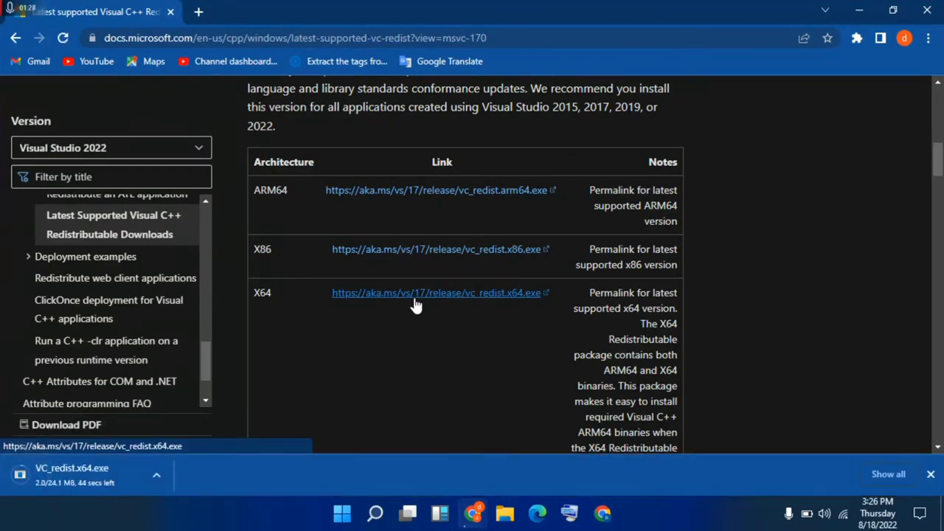
Set the VC_redist.x64.exe download to open when done, view it on the Downloads page and close the browser.
click(67, 487)
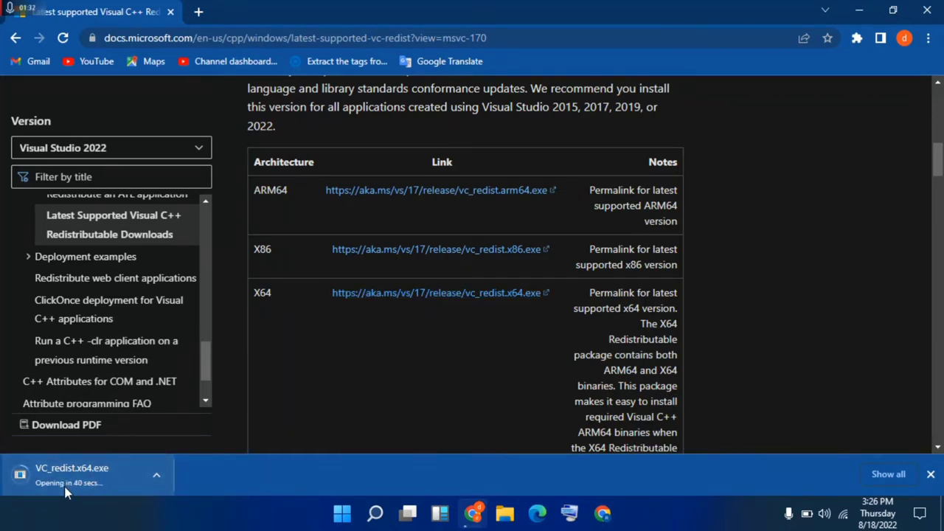
click(156, 483)
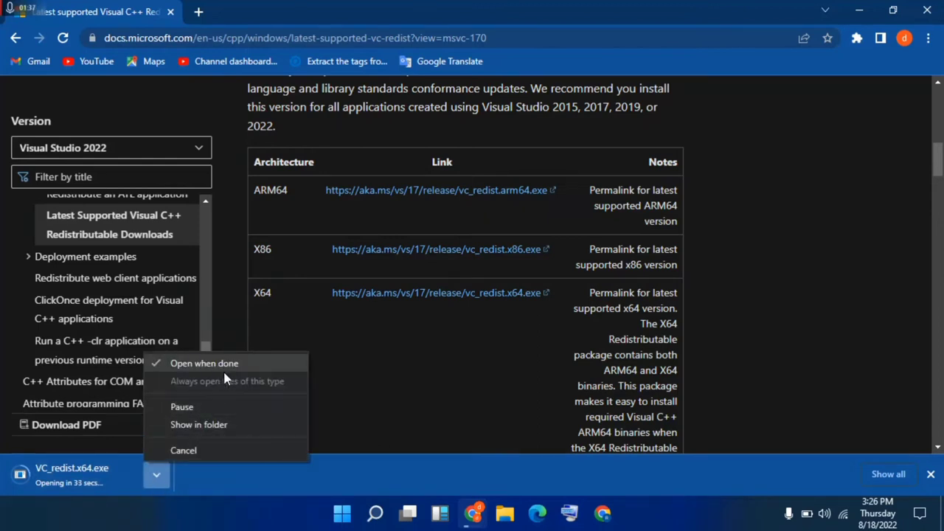
click(885, 474)
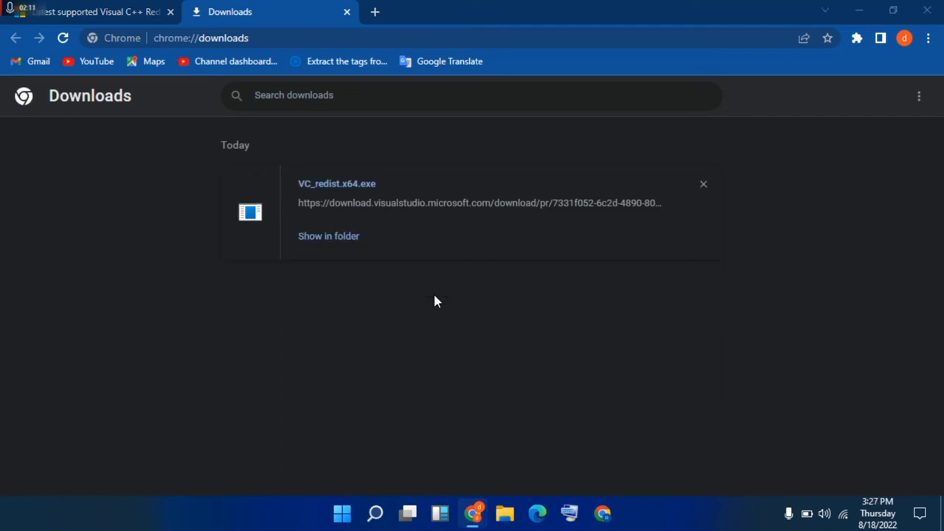
click(924, 11)
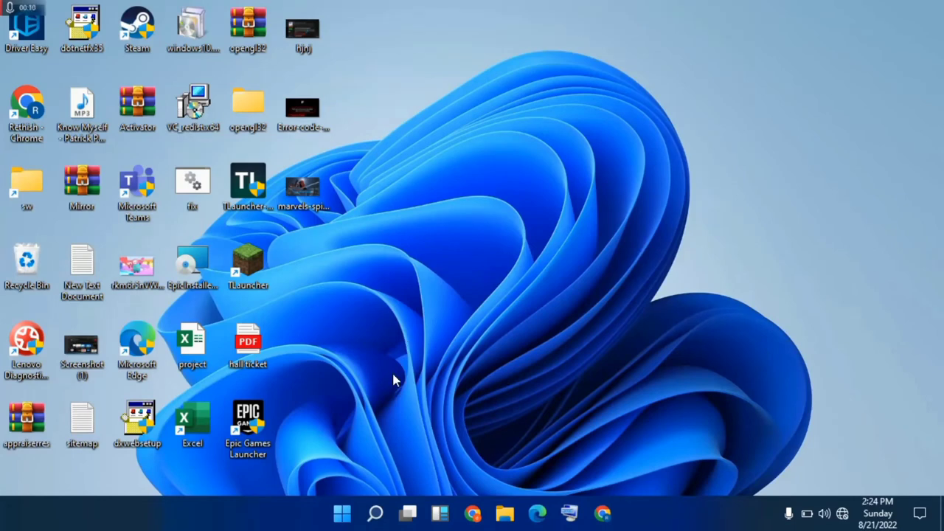
Search Windows for "task", open Task Manager and maximize its window.
click(375, 513)
text(tas)
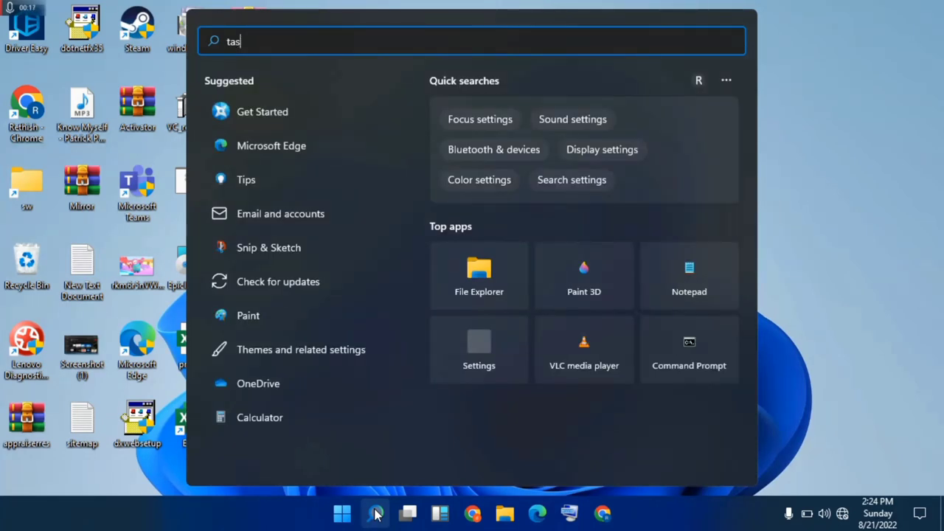
text(k)
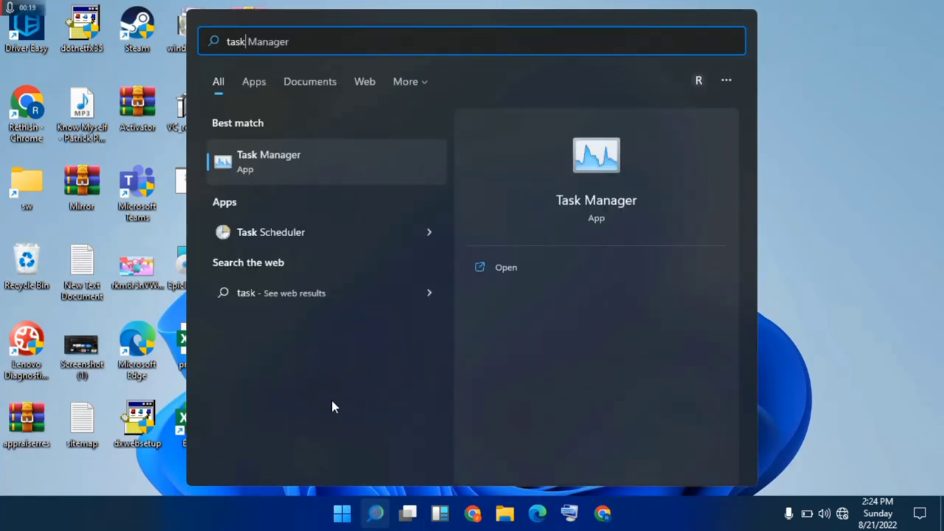
click(313, 174)
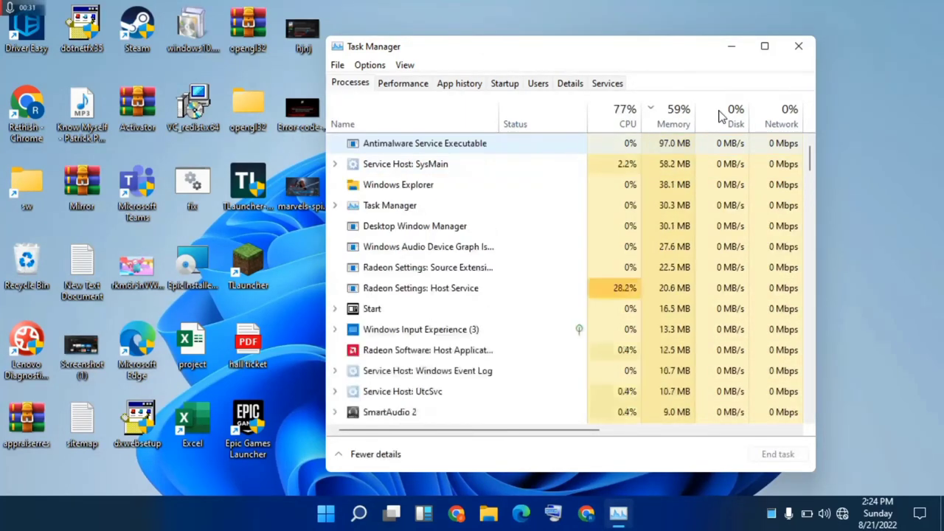
click(766, 47)
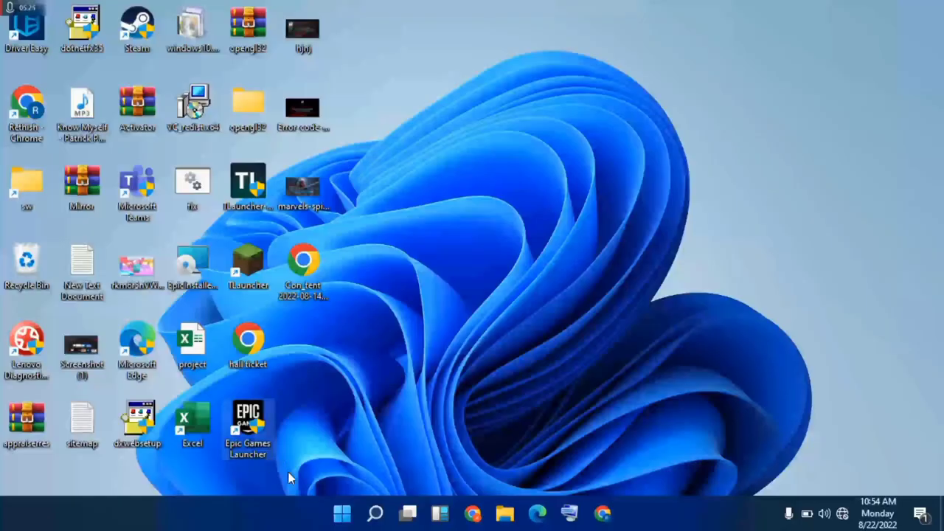
Restart the computer using the Windows power options.
click(342, 514)
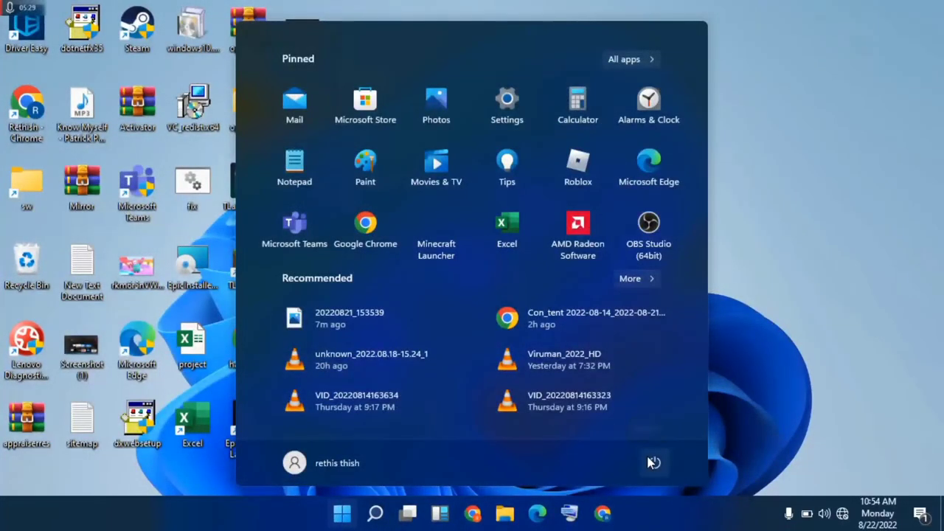
click(653, 463)
click(657, 434)
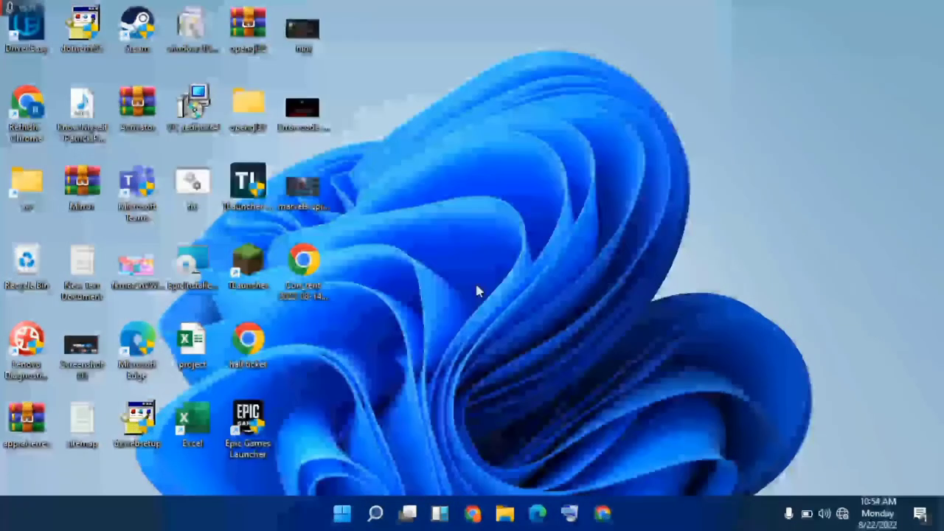
Run the Epic Games Launcher as administrator using its desktop shortcut.
double_click(246, 422)
right_click(244, 423)
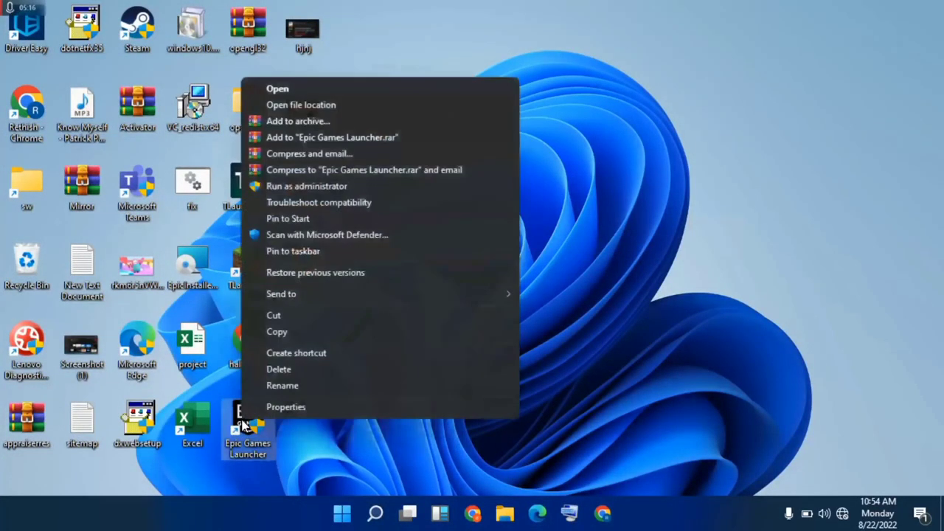
click(330, 194)
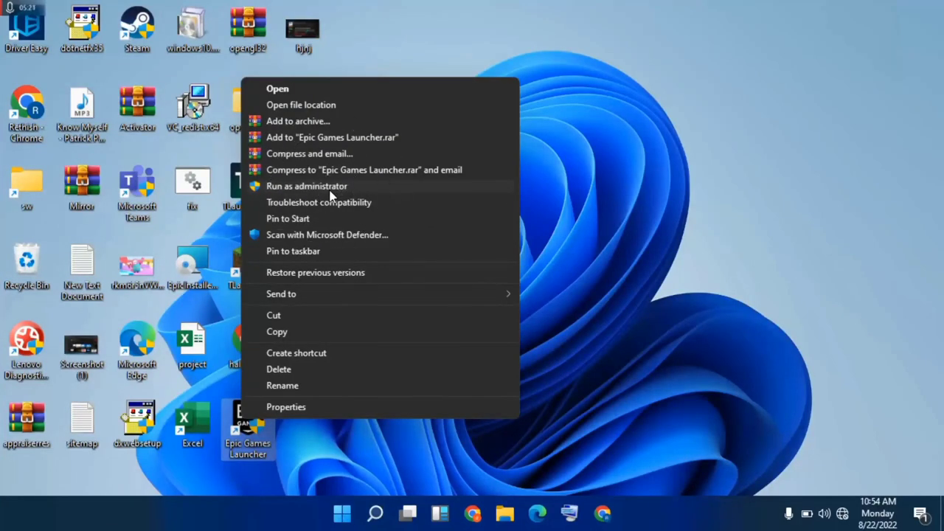